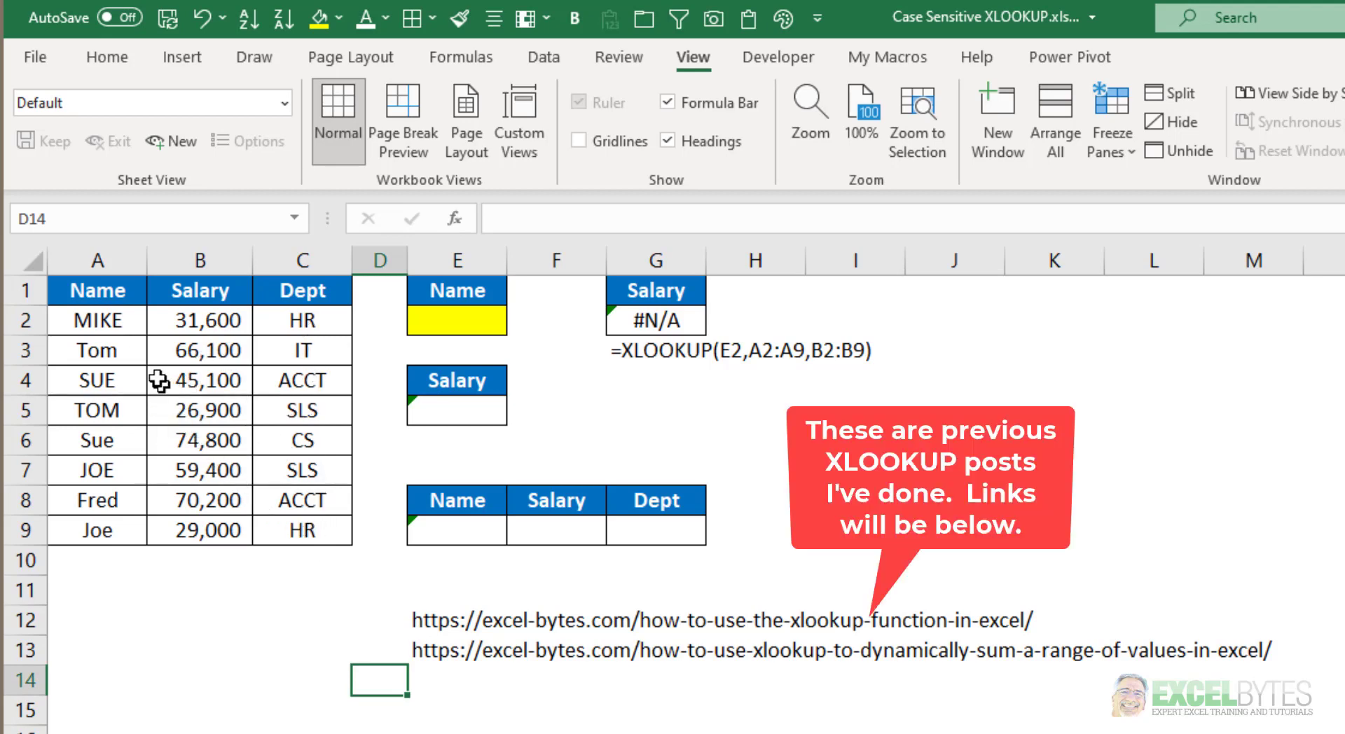
Compare the Tom and TOM entries, then set E2 to Tom and check Tom's salary
click(125, 350)
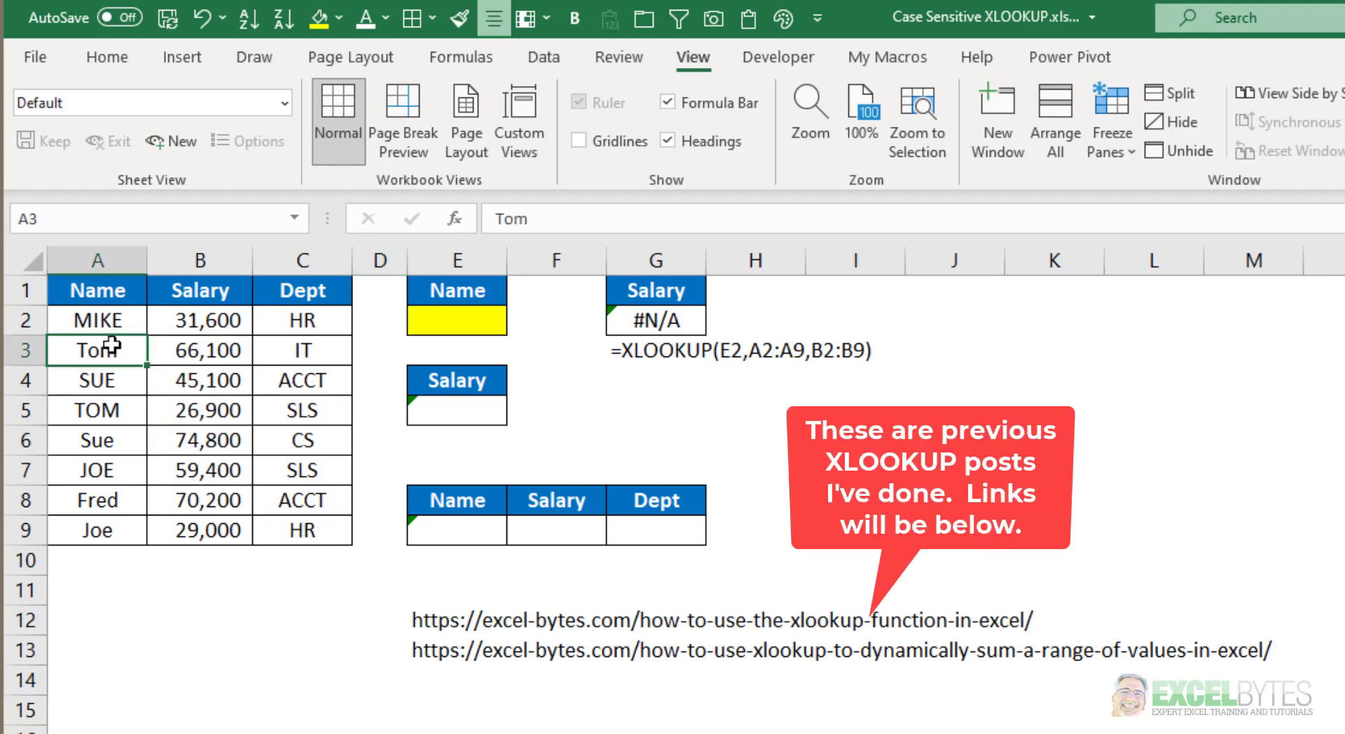
click(112, 411)
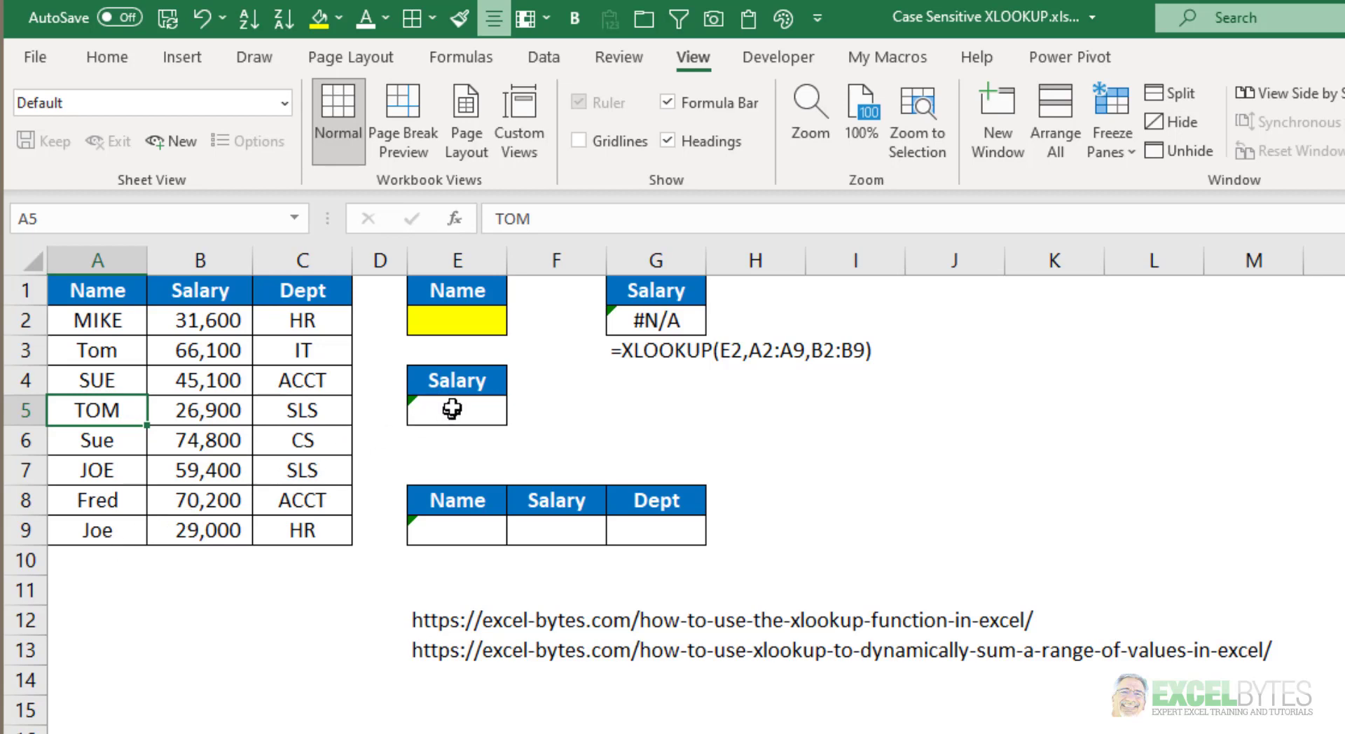
click(481, 328)
click(517, 324)
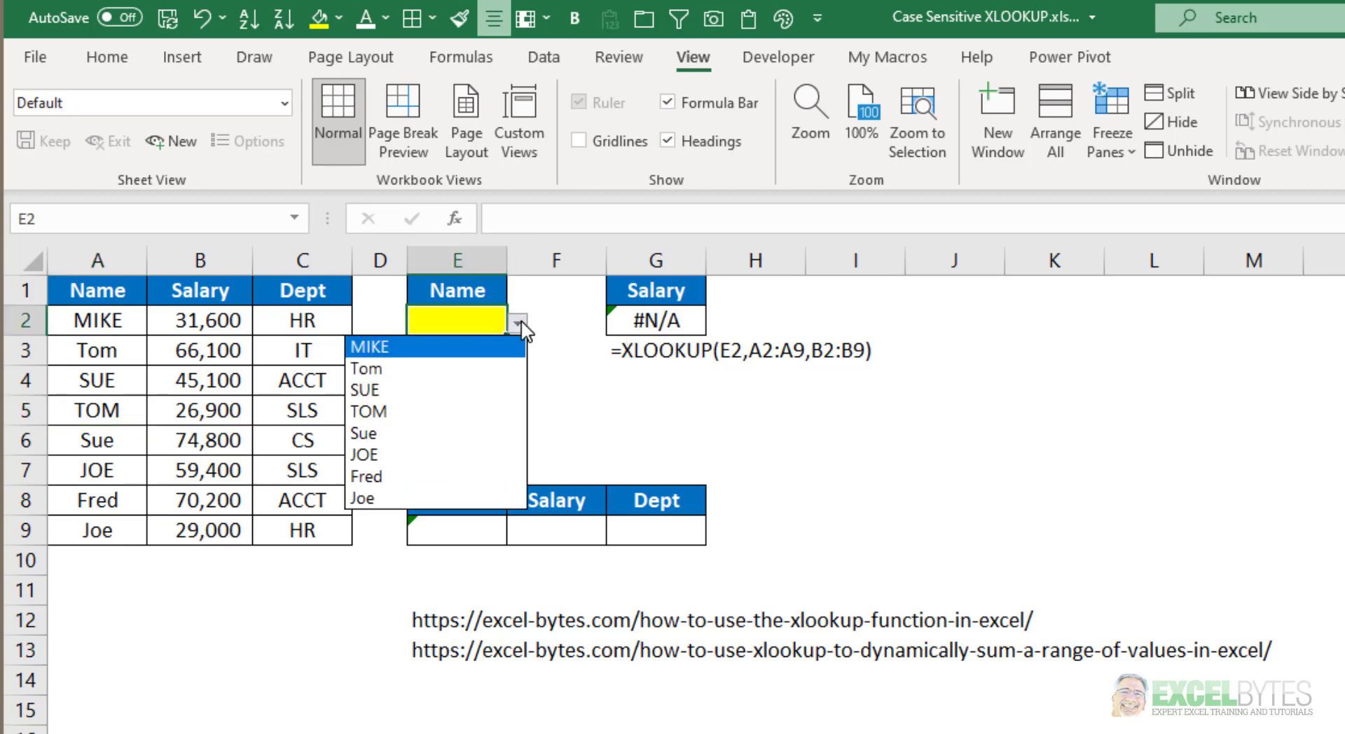
click(424, 369)
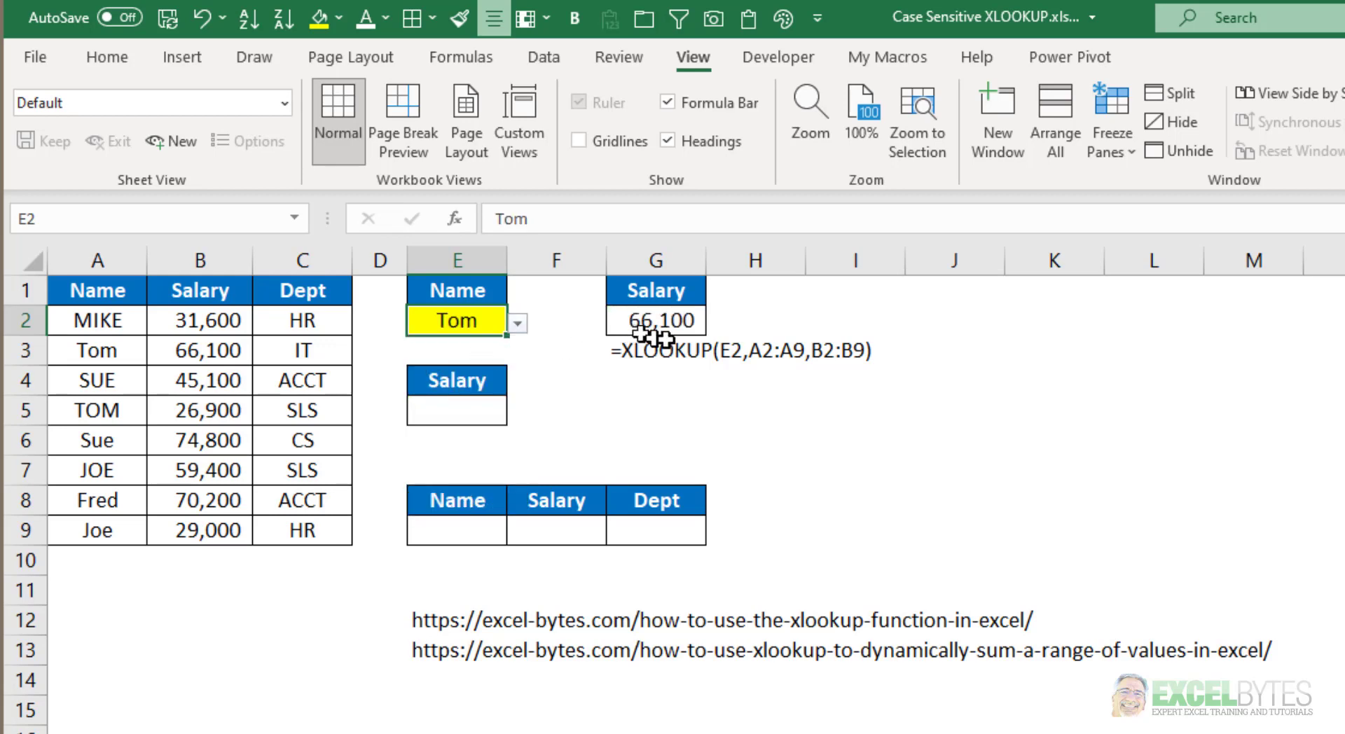
click(103, 353)
click(175, 352)
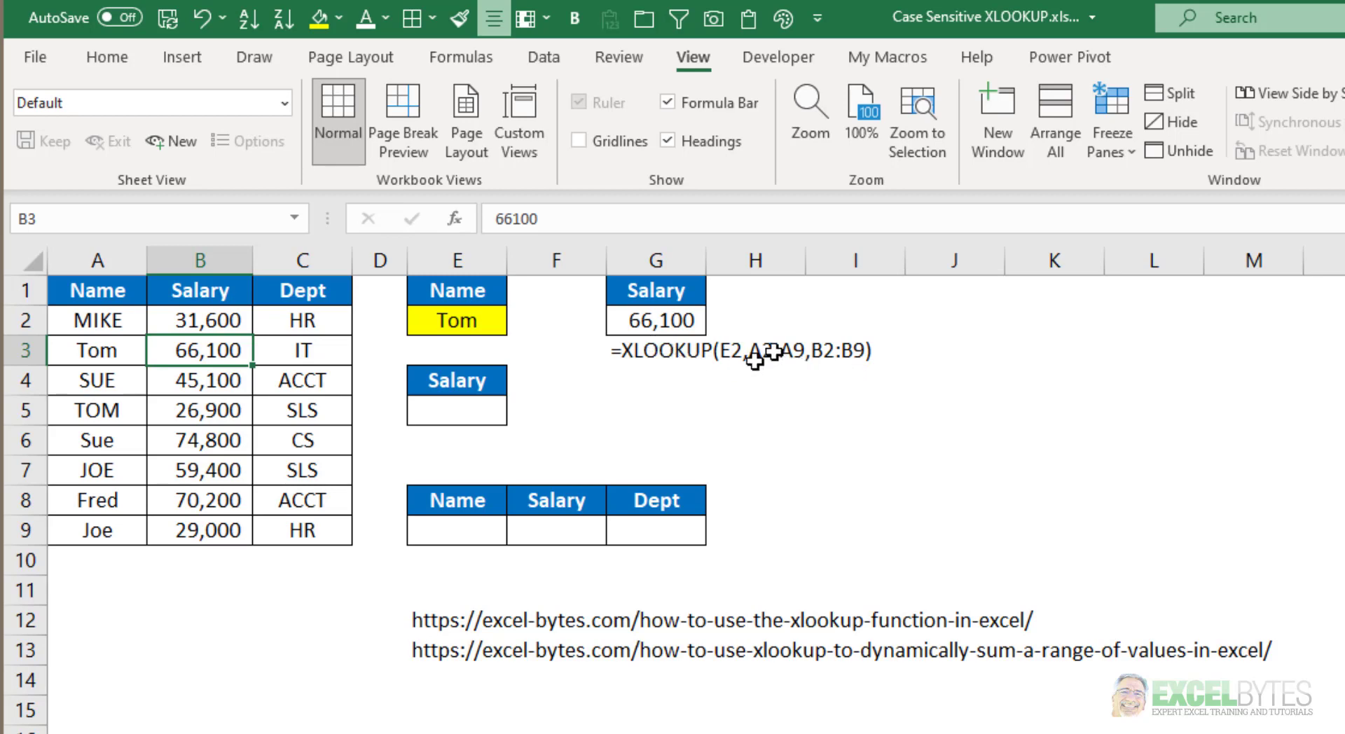
Change the lookup name in E2 to all-caps TOM
click(456, 328)
click(518, 323)
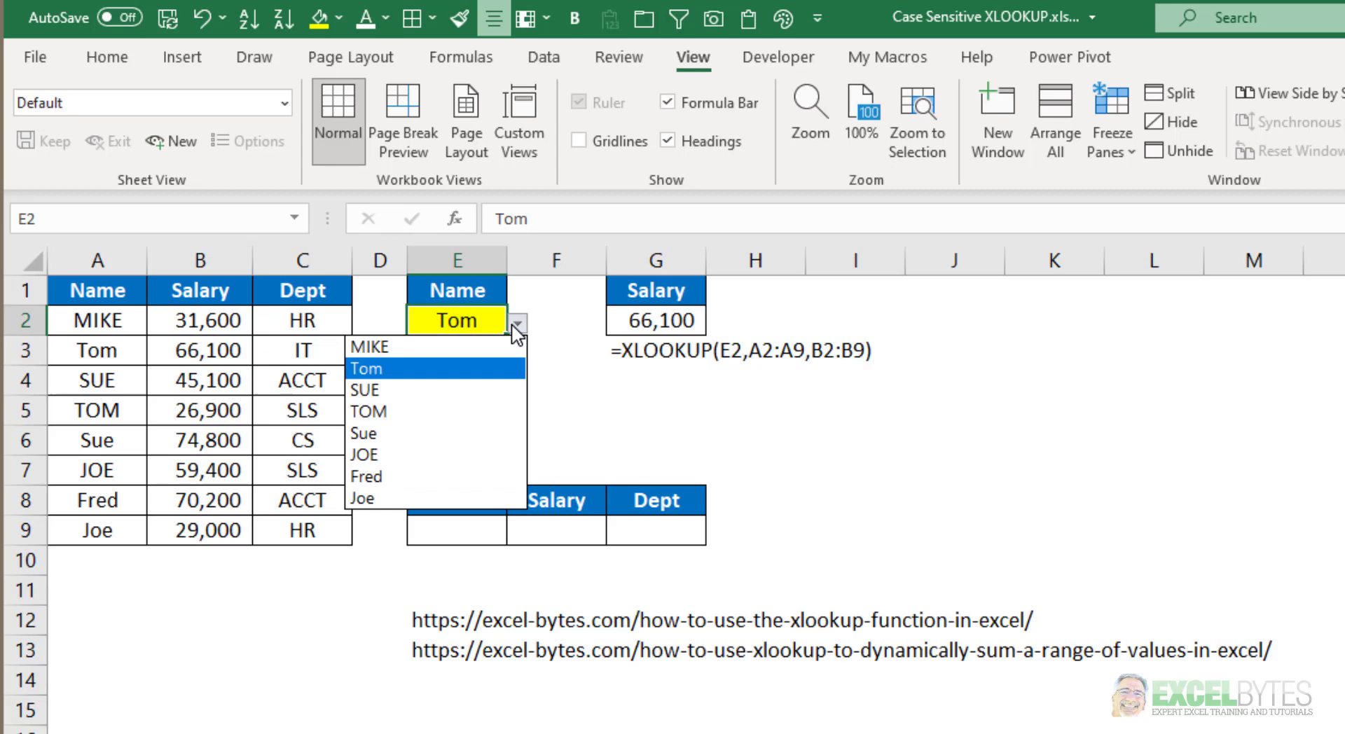
click(522, 413)
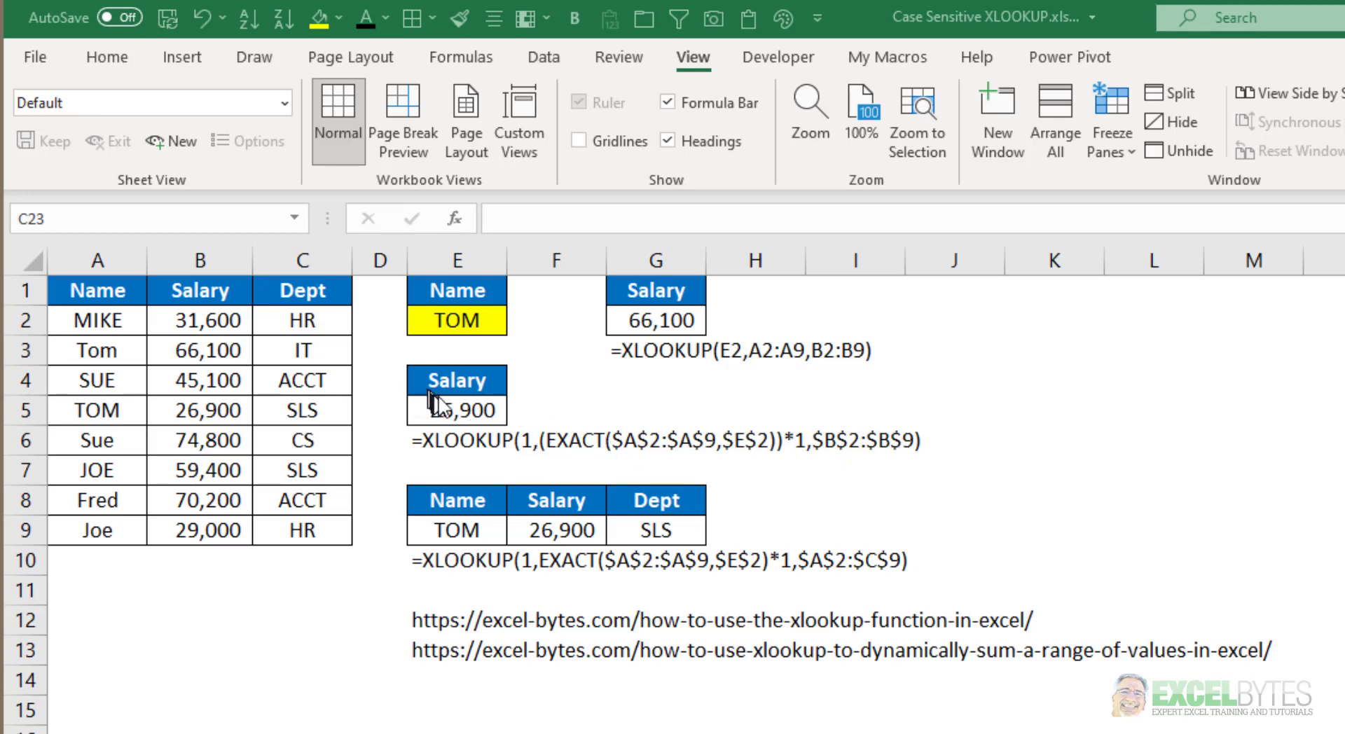
Review the EXACT-based salary formula in E5 and test it with Tom in E2
click(460, 408)
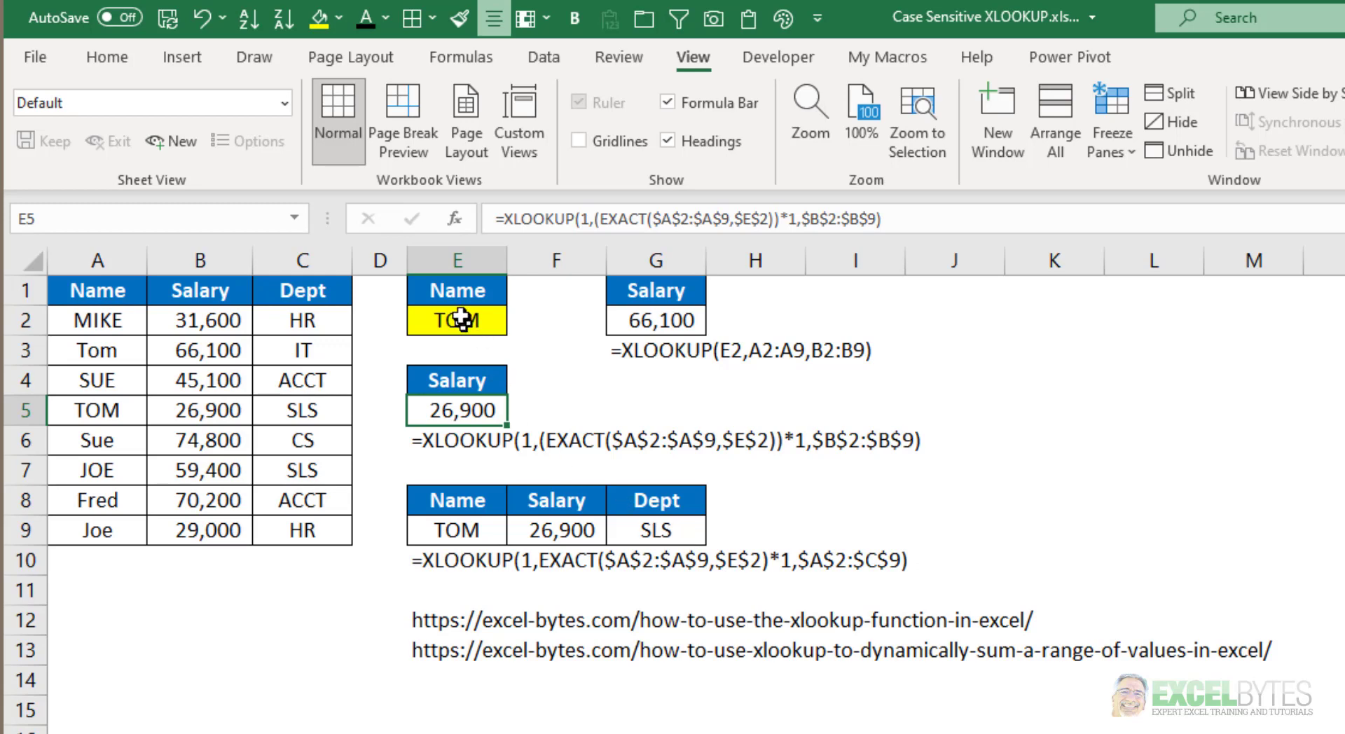
click(465, 323)
click(518, 324)
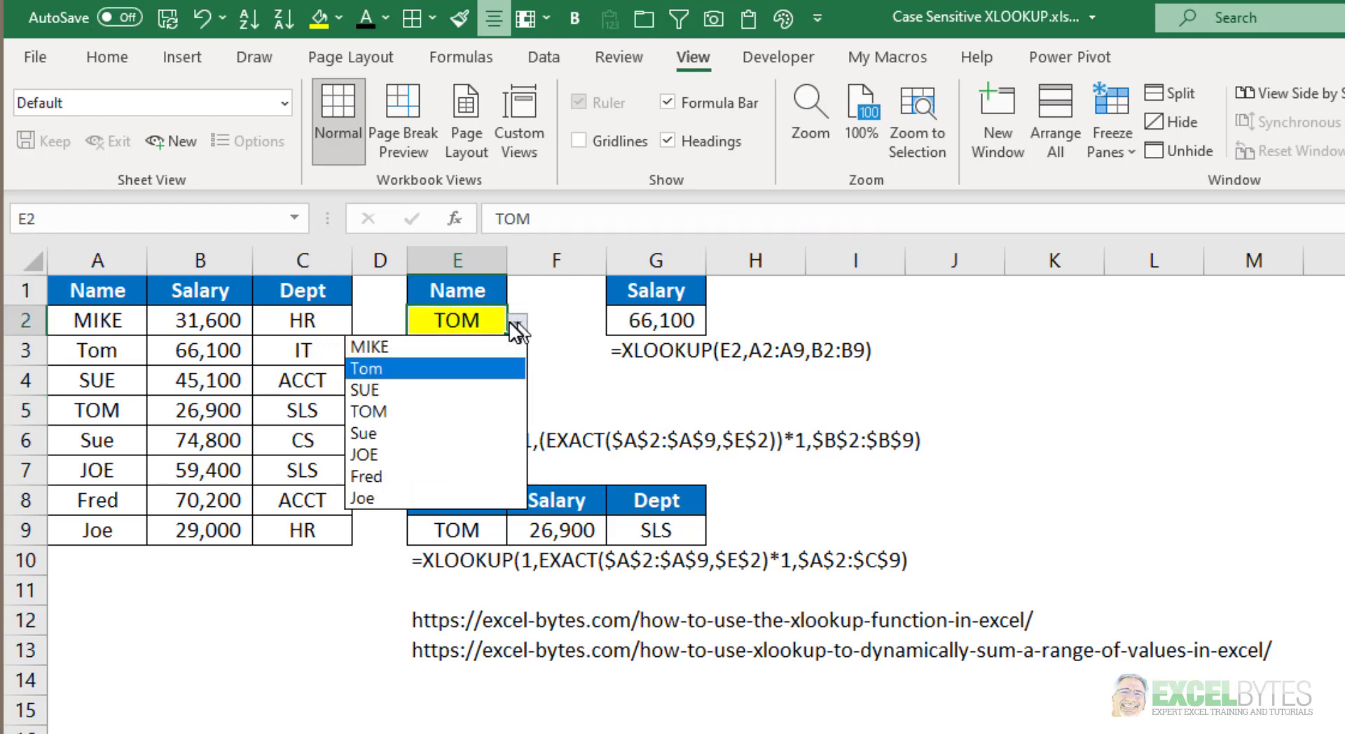
click(394, 369)
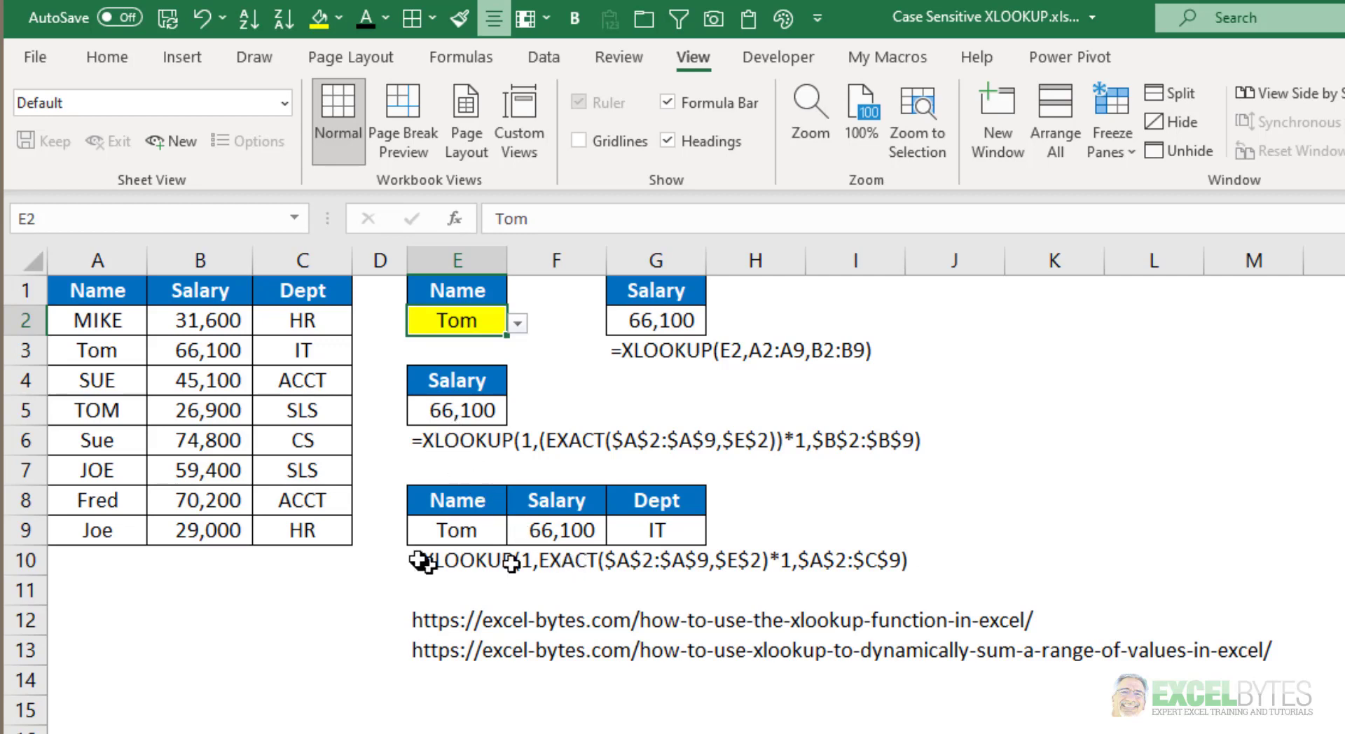
Switch E2 back to TOM and confirm E5 returns 26,900
click(518, 323)
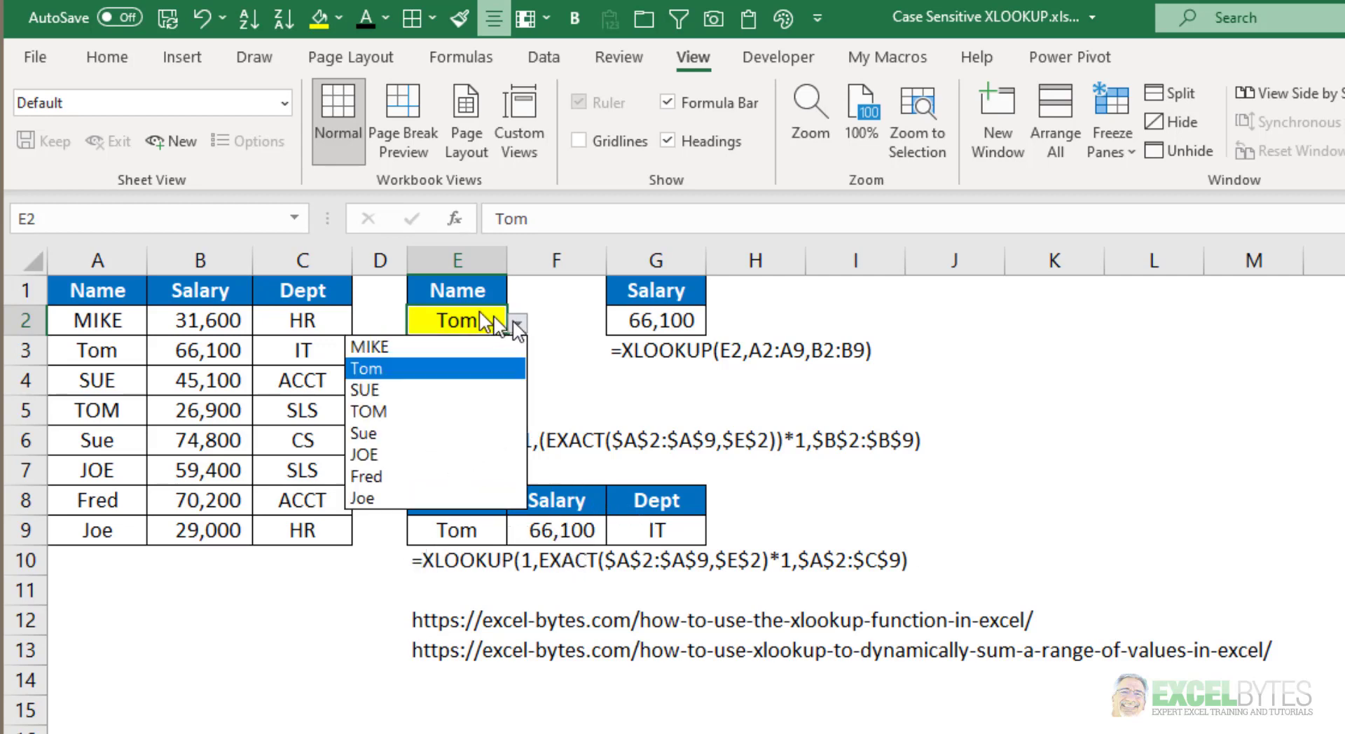
click(436, 412)
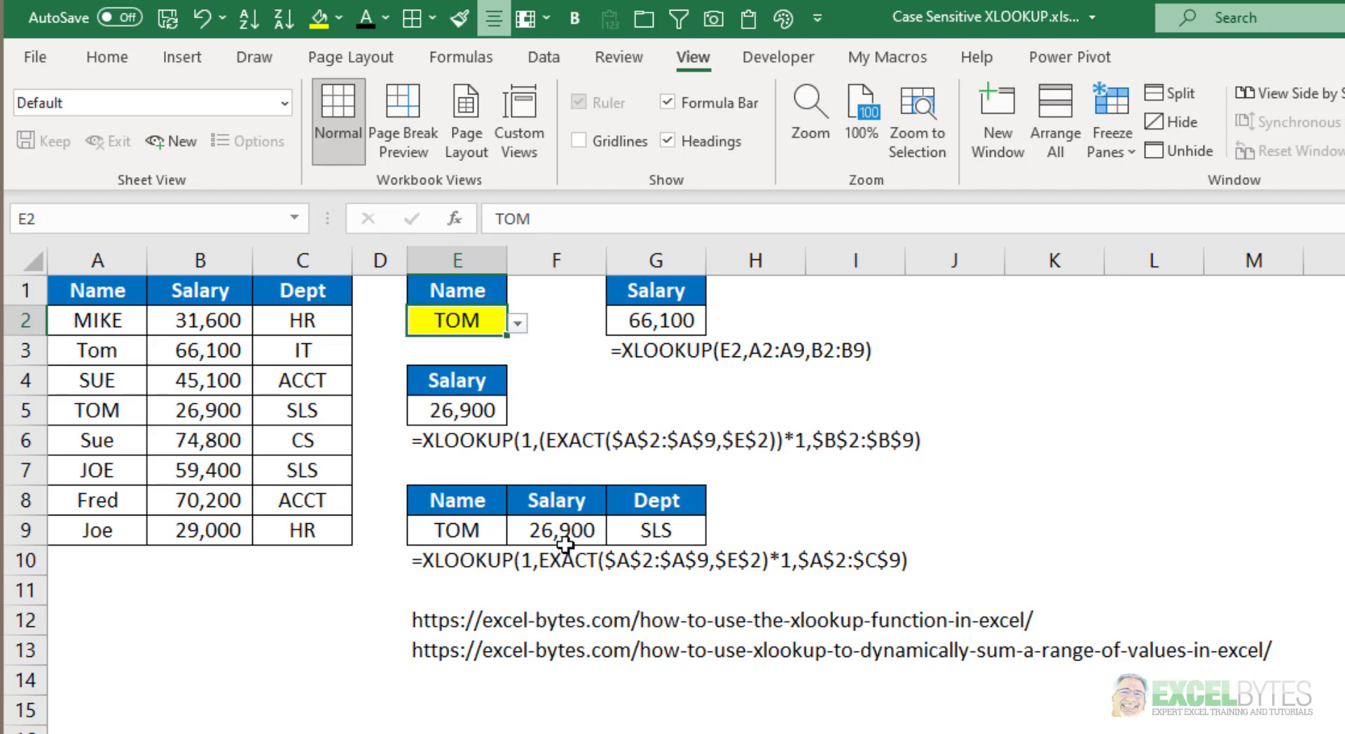
click(431, 410)
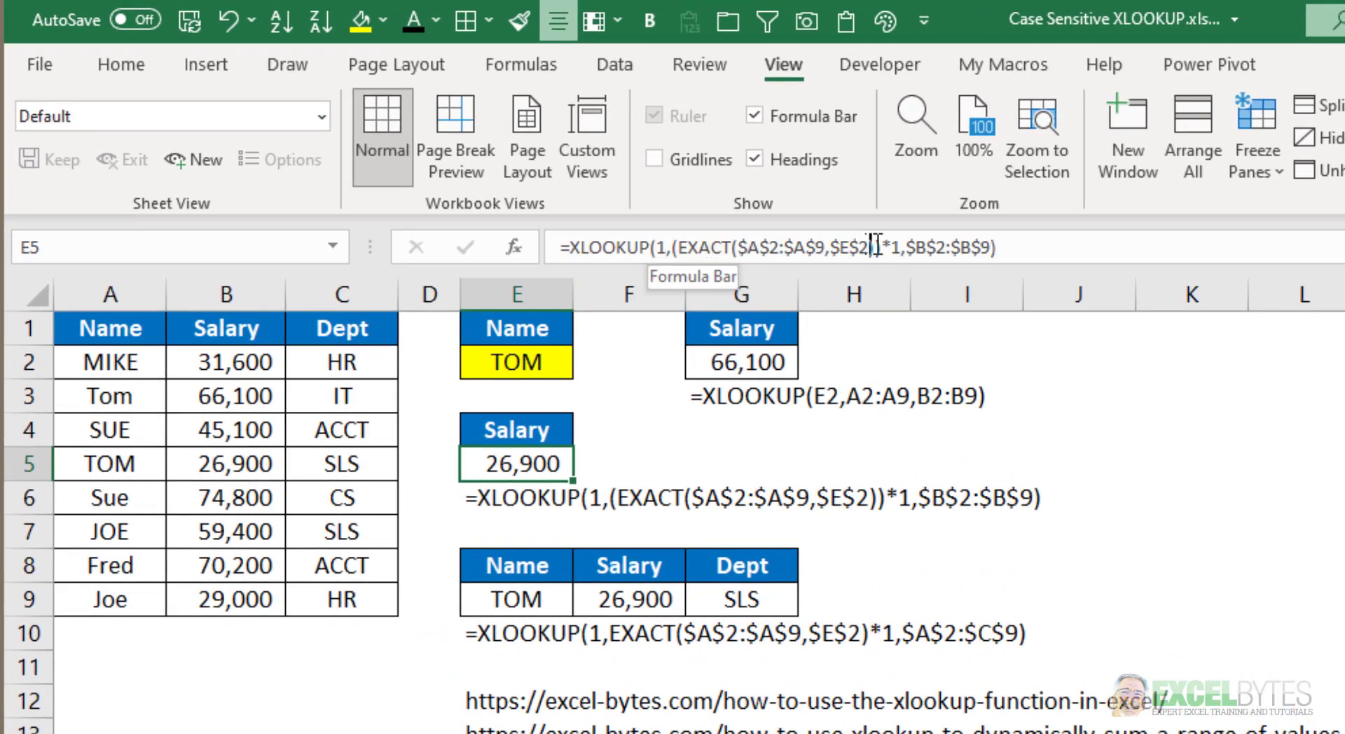
click(766, 452)
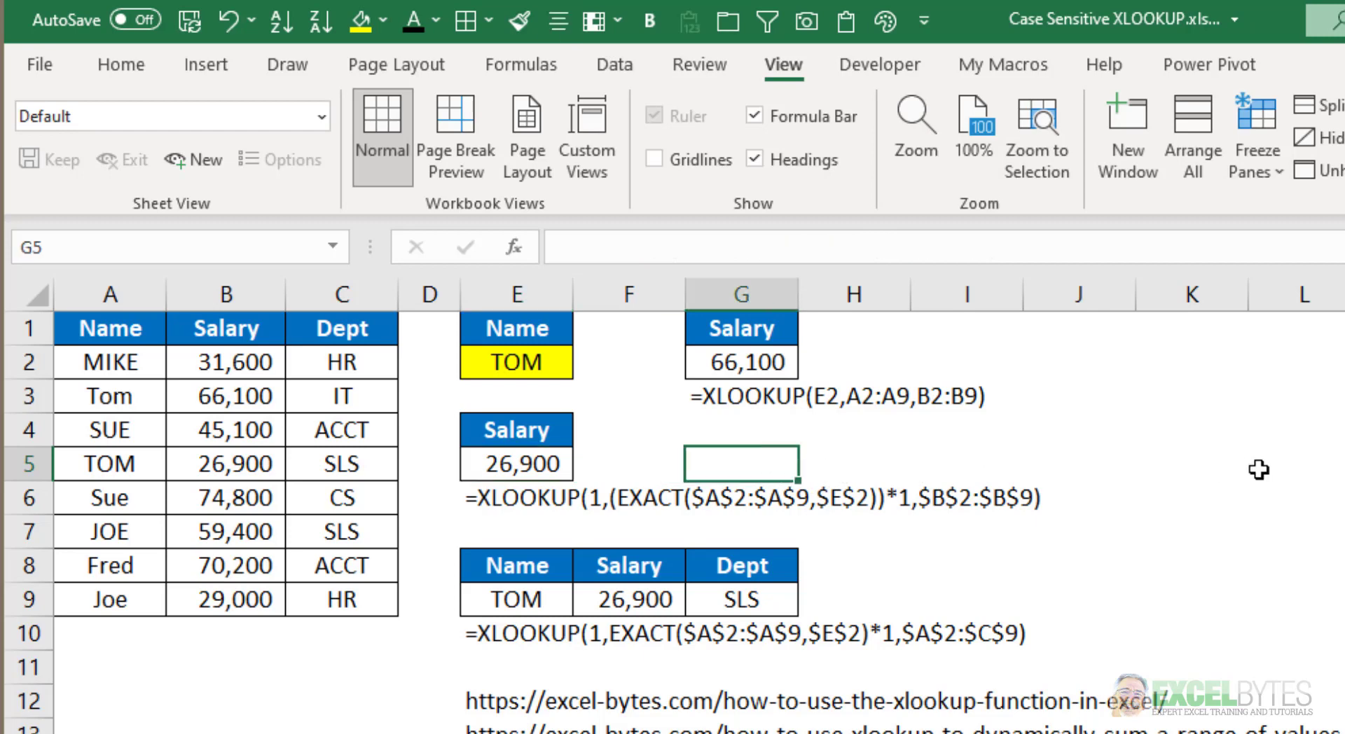
text(=ex)
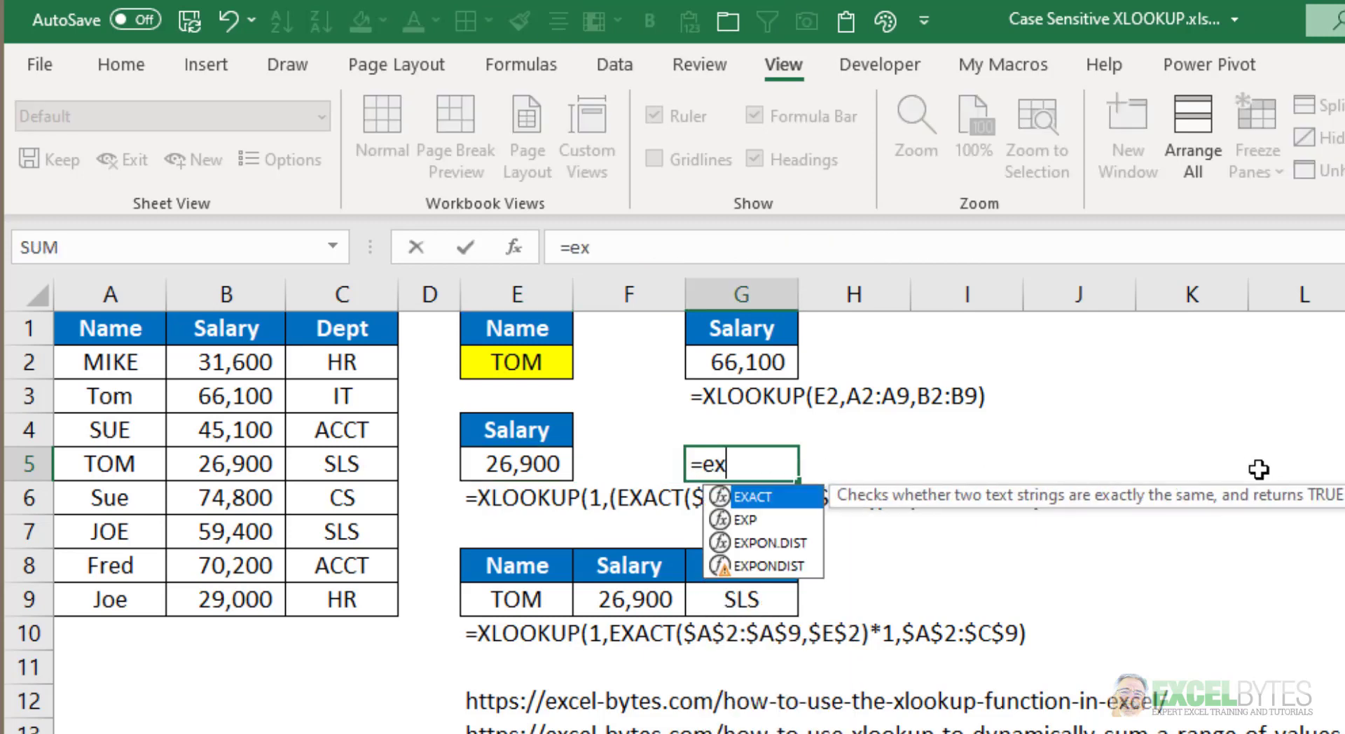
key(BackSpace)
key(BackSpace)
text(EXACT)
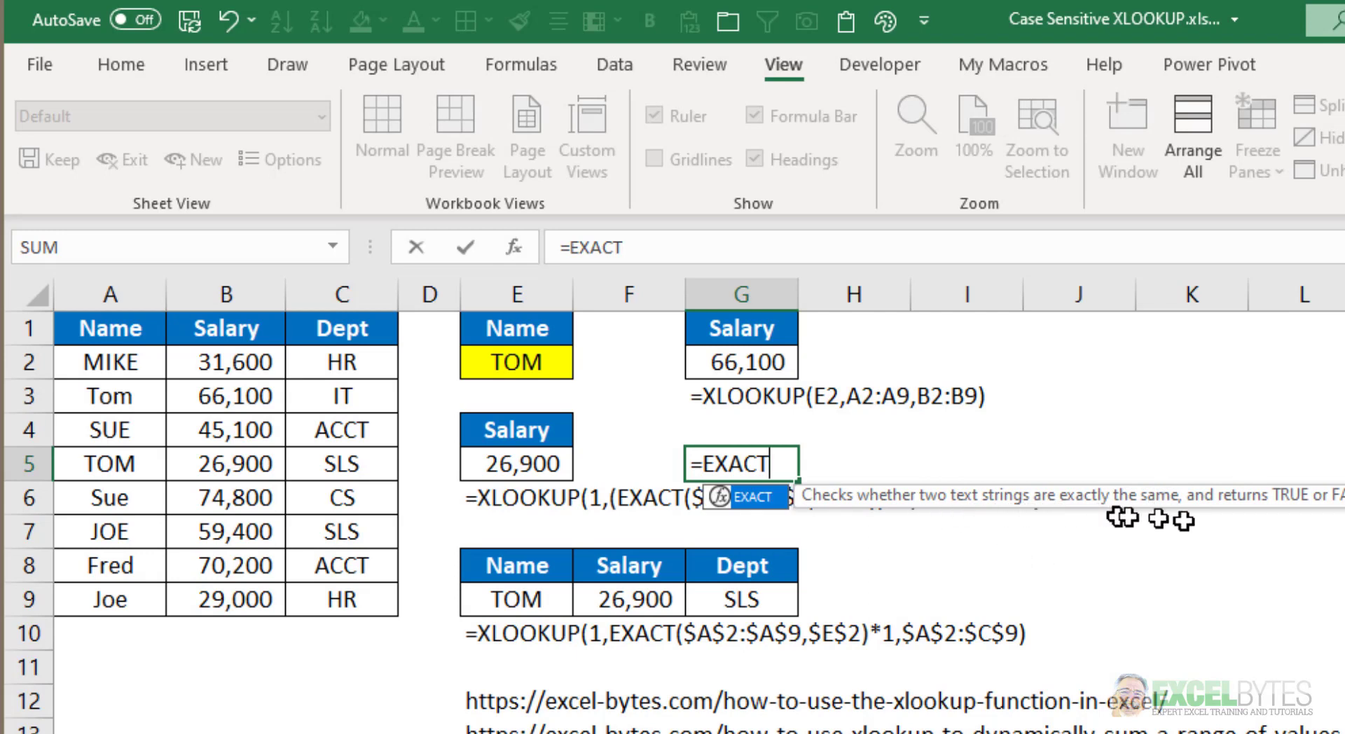
text(()
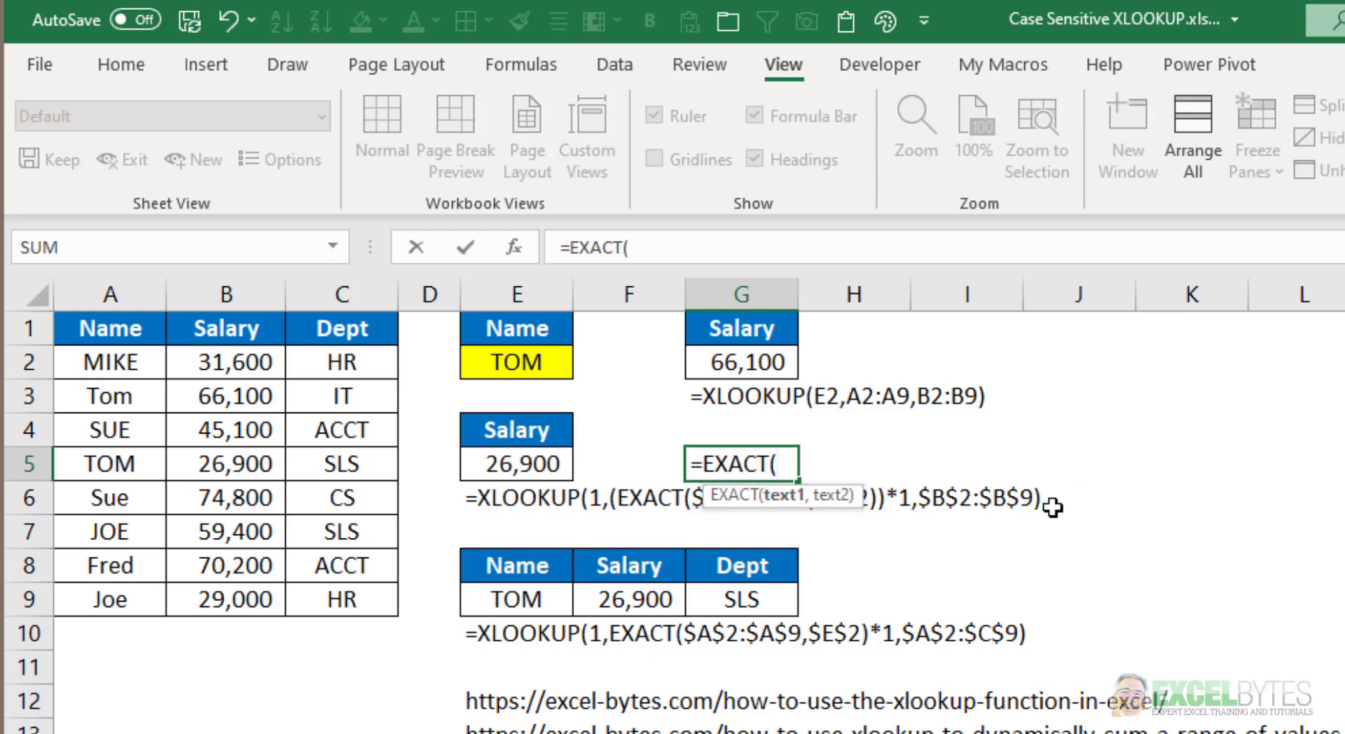
click(652, 246)
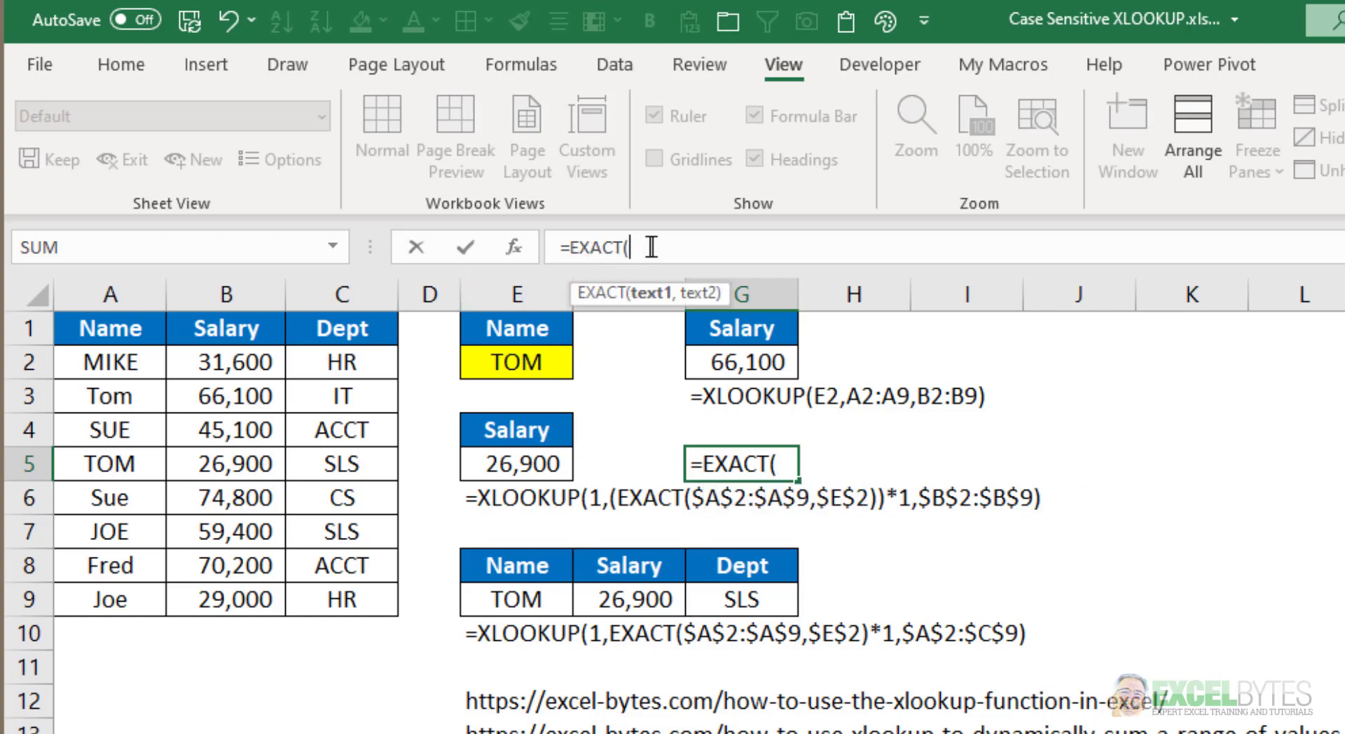
text(5,)
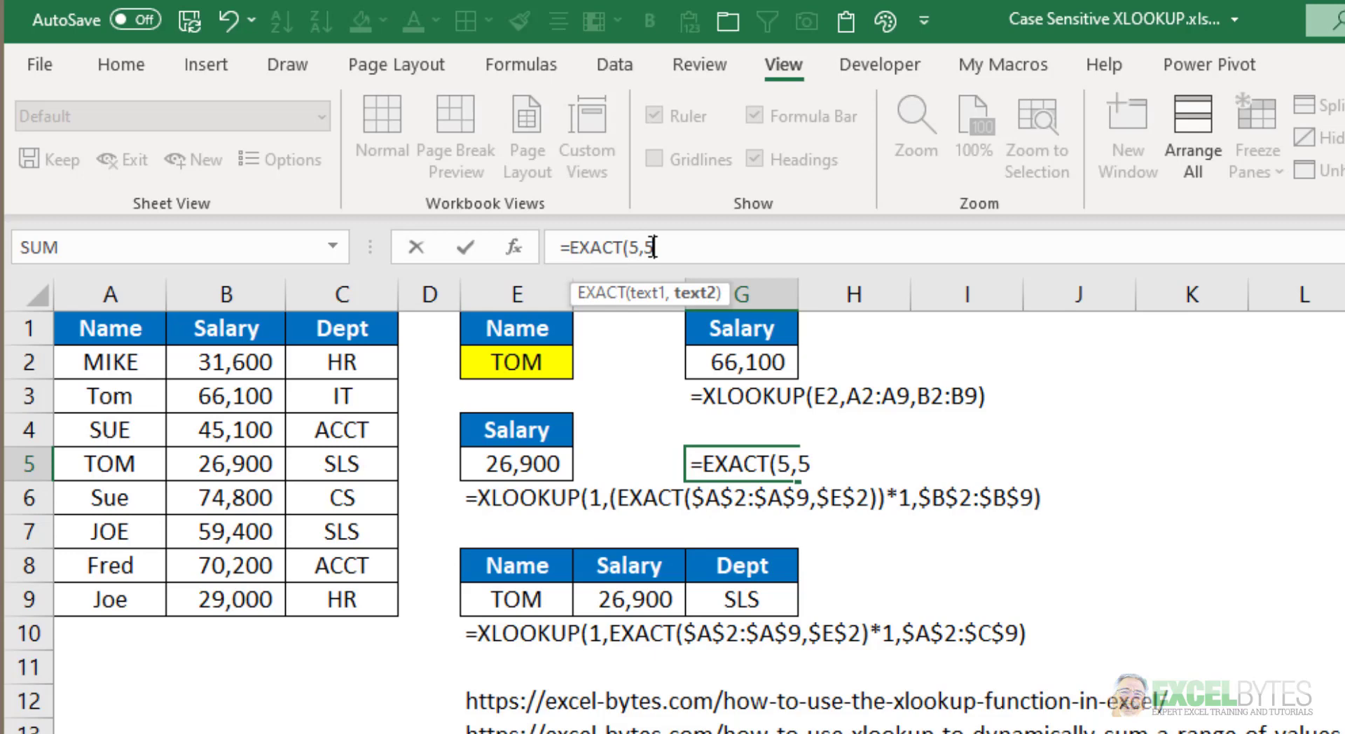
text(5))
key(Return)
key(Up)
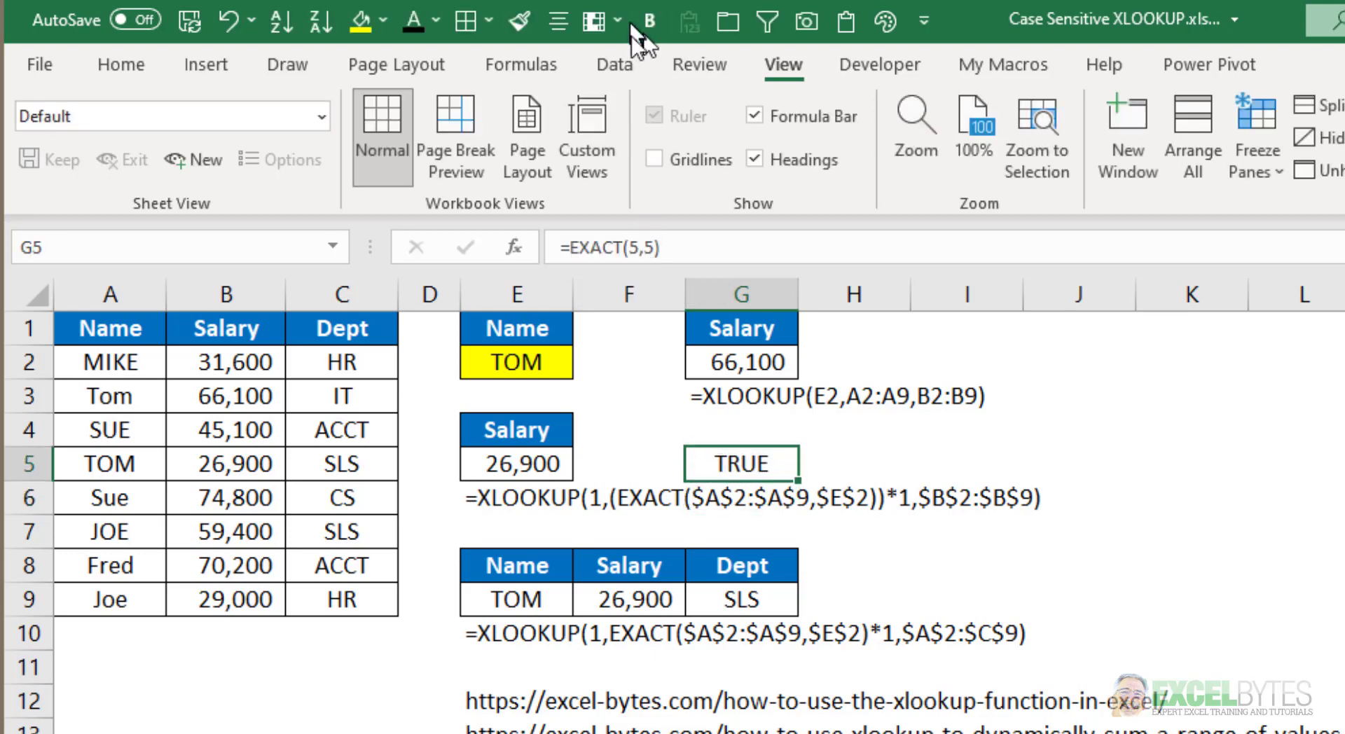
double_click(650, 247)
text(6)
key(ctrl+Return)
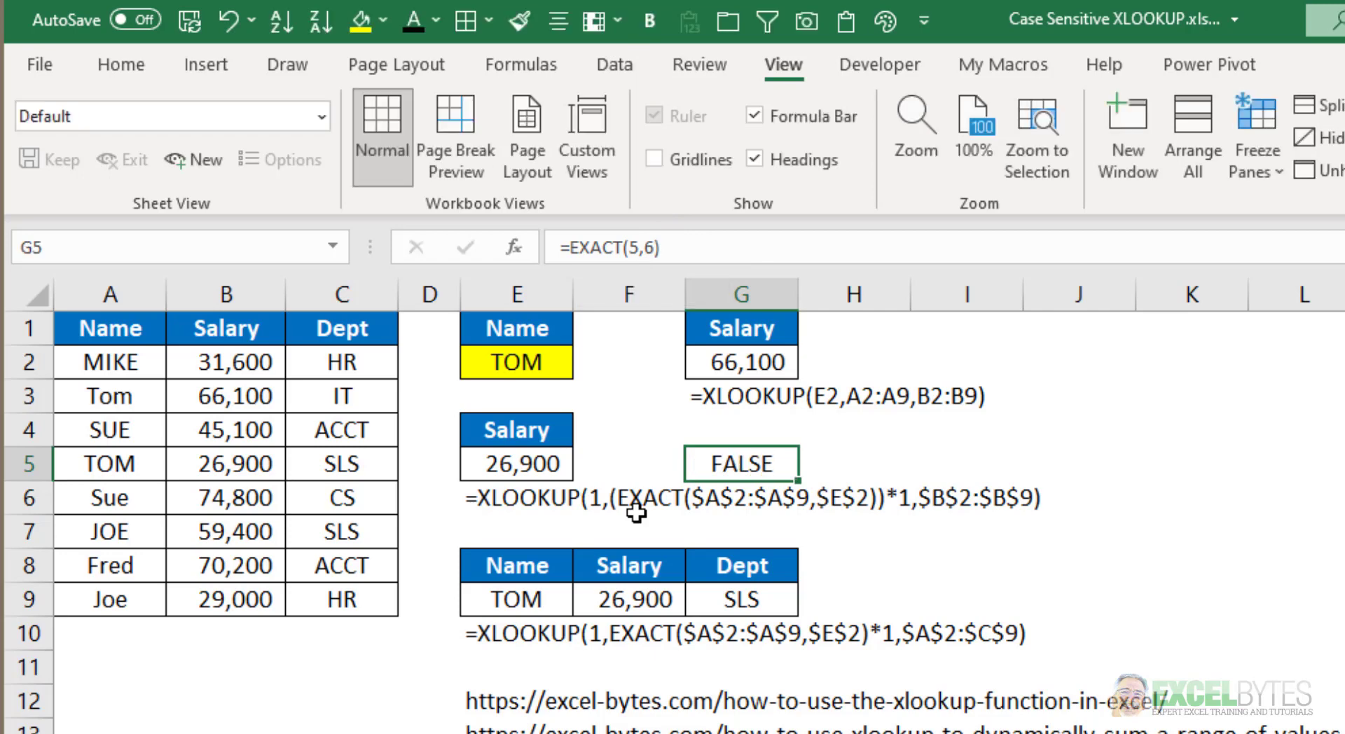
key(Delete)
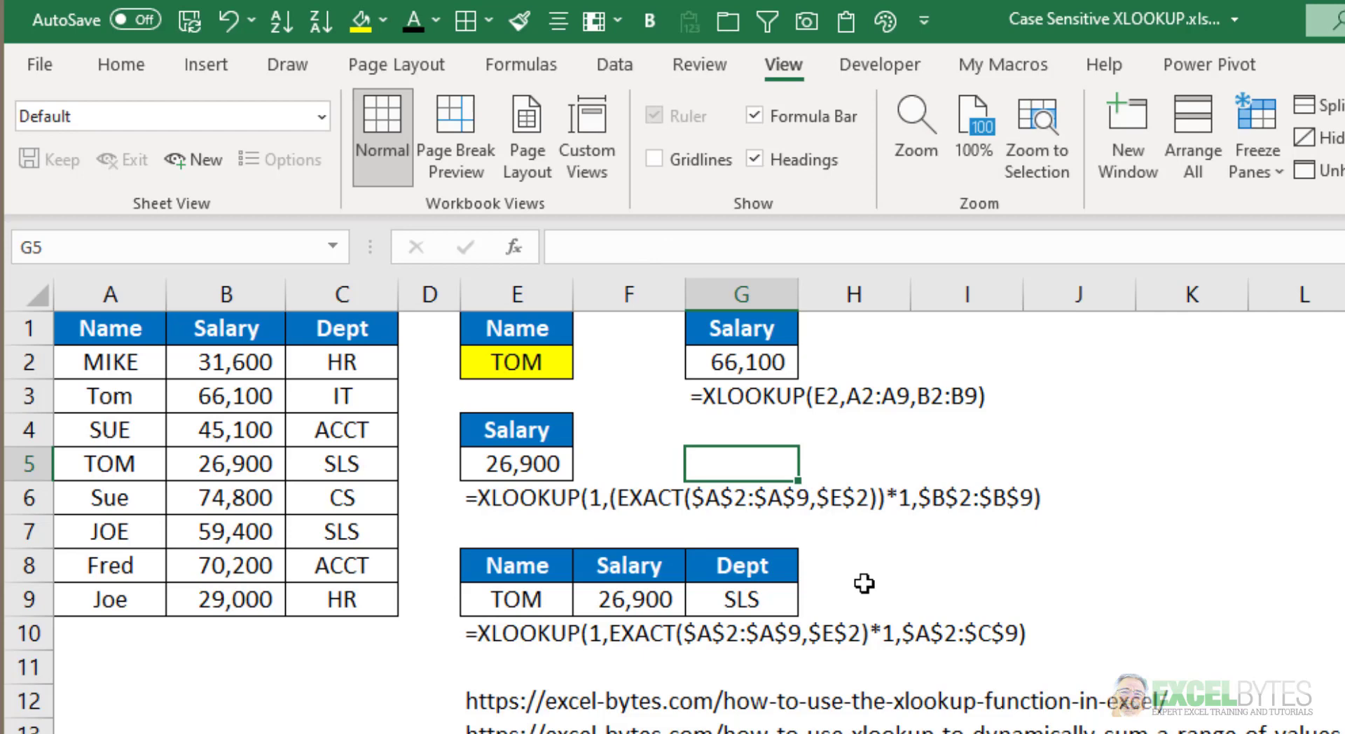
click(542, 462)
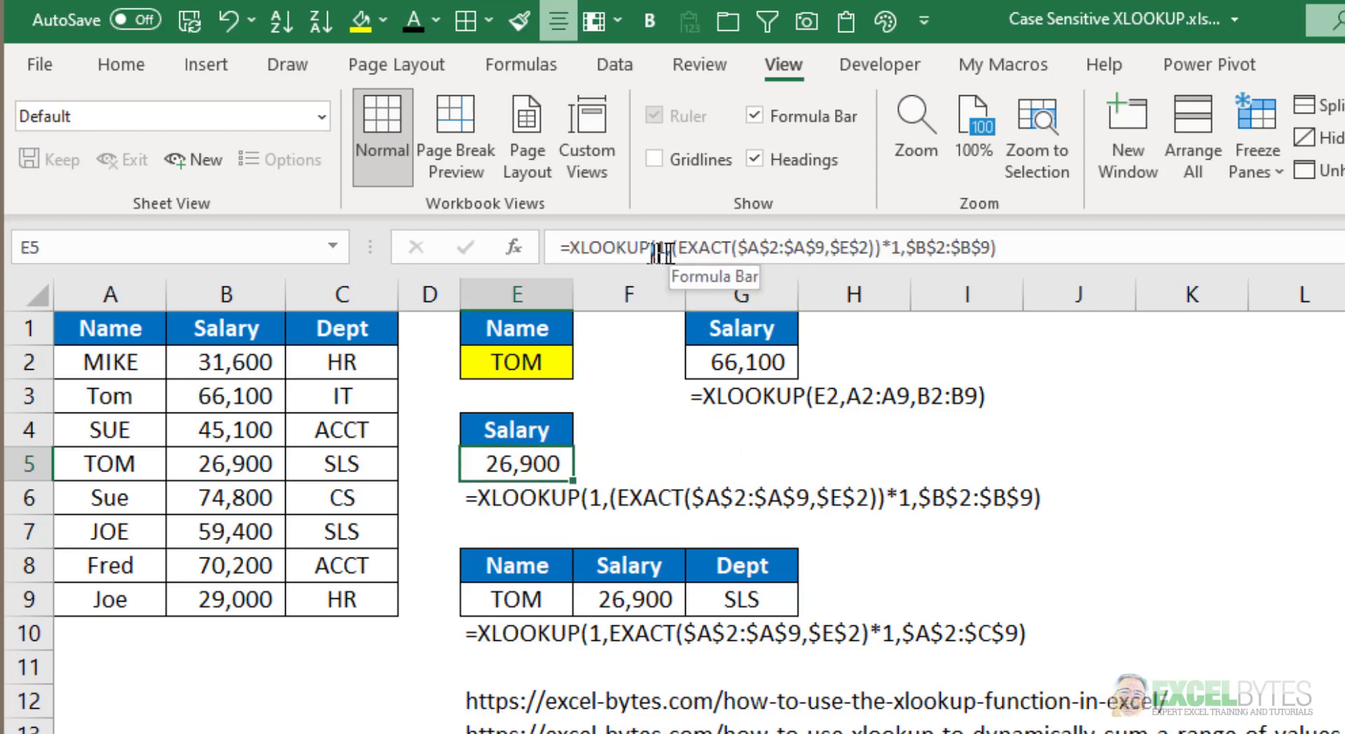
click(869, 248)
click(740, 248)
click(758, 294)
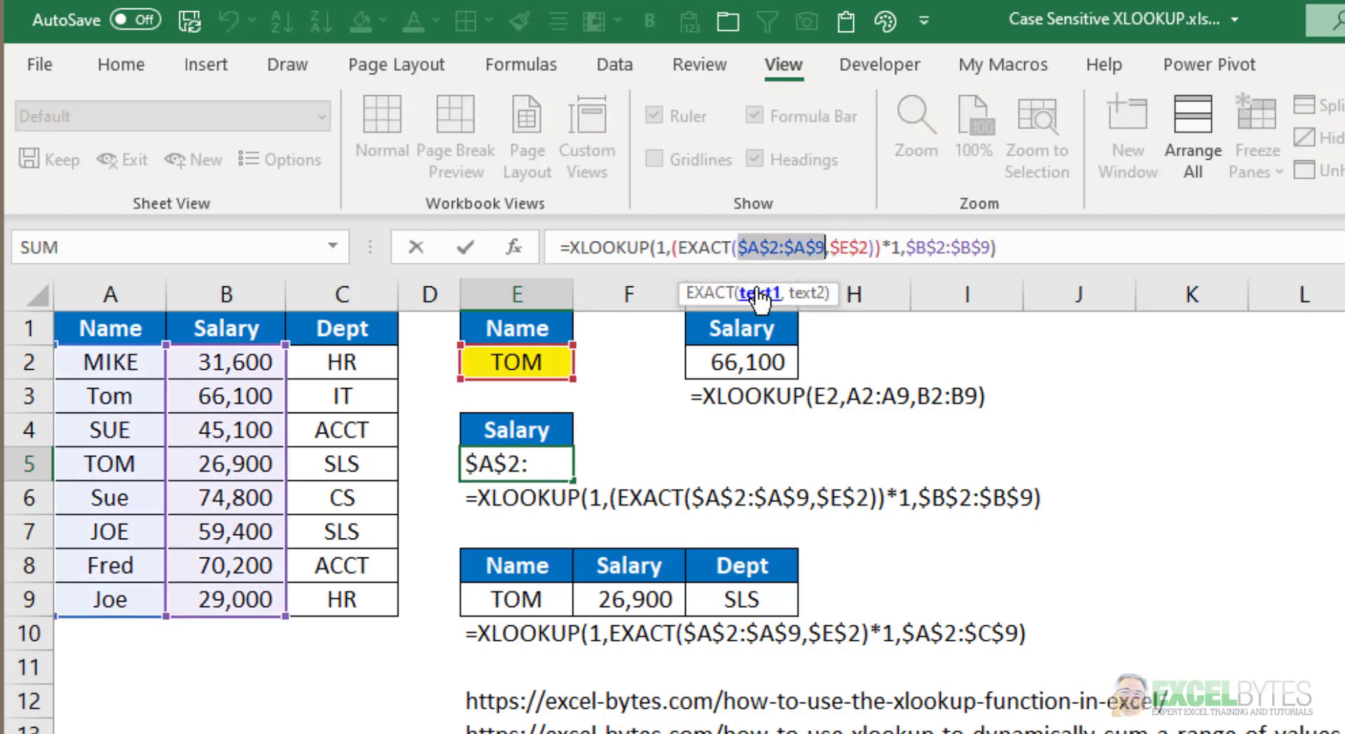
key(F9)
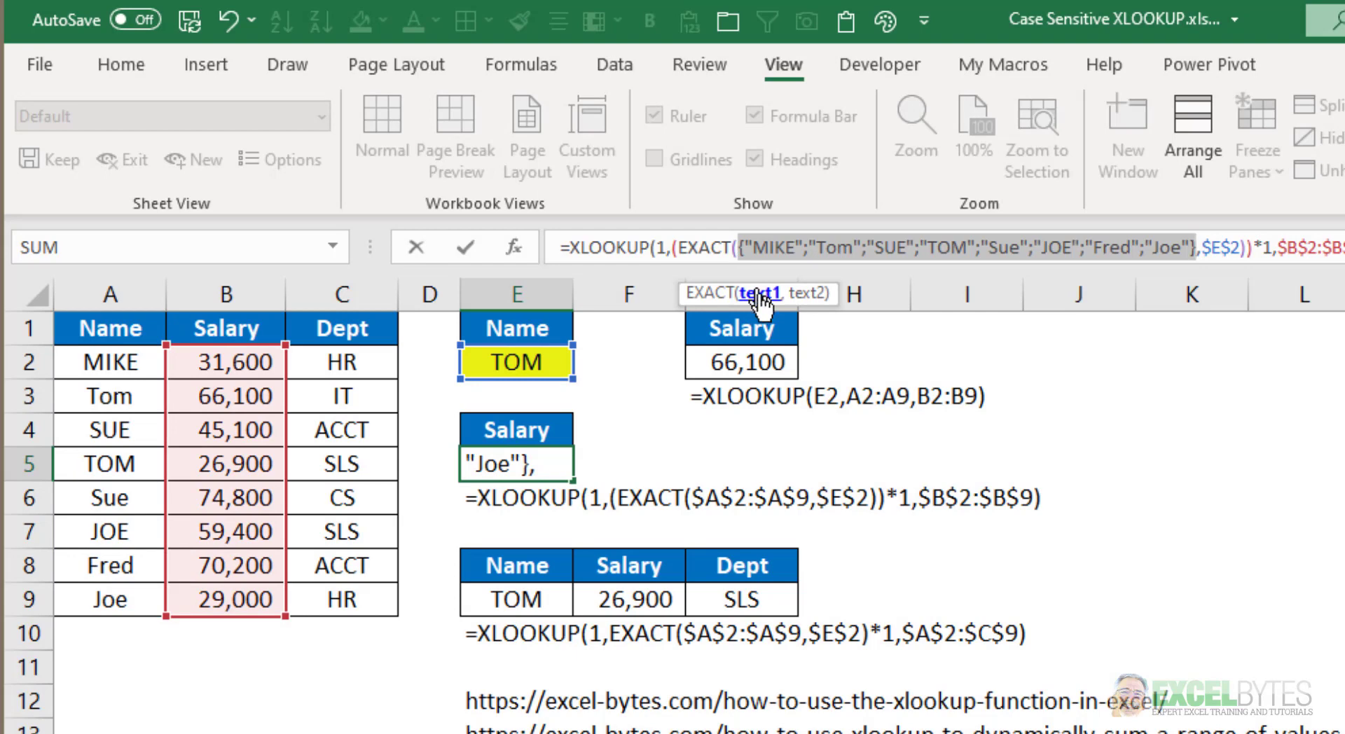
click(806, 298)
key(F9)
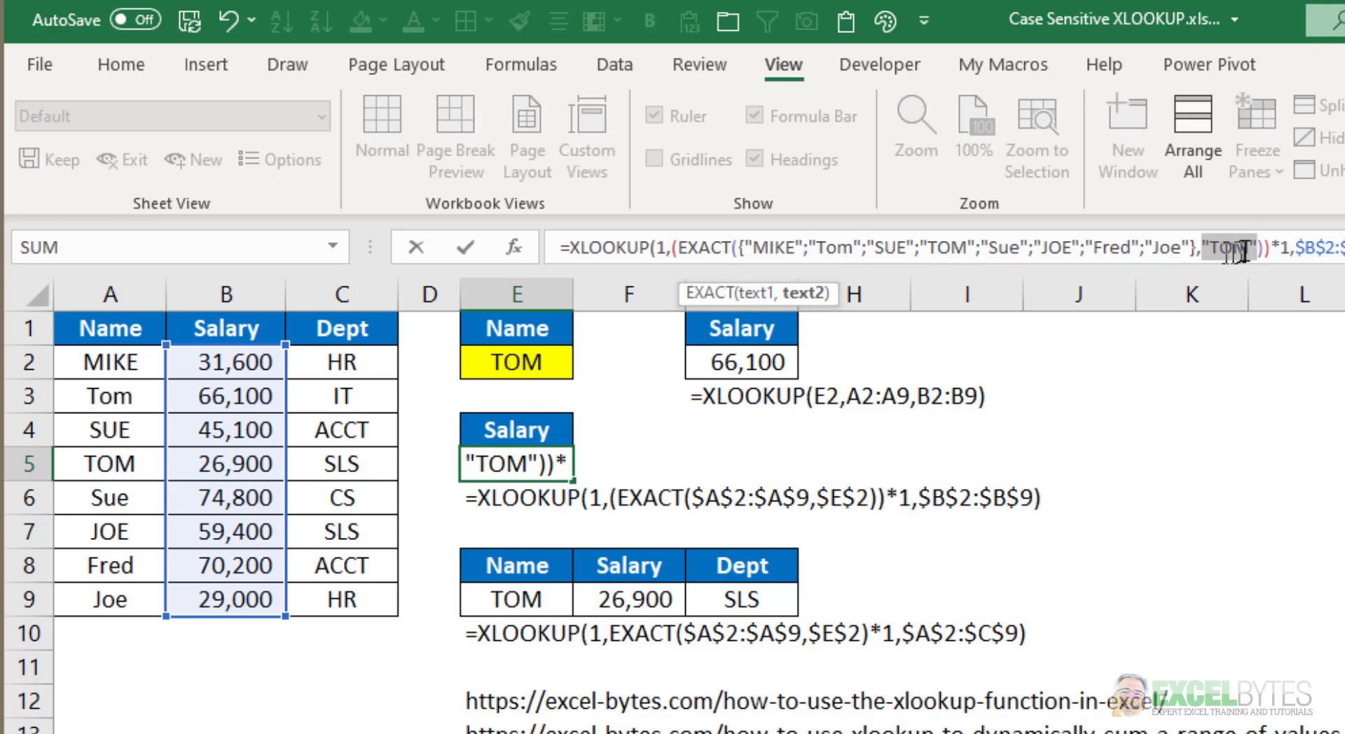
drag(1263, 249, 676, 248)
key(F9)
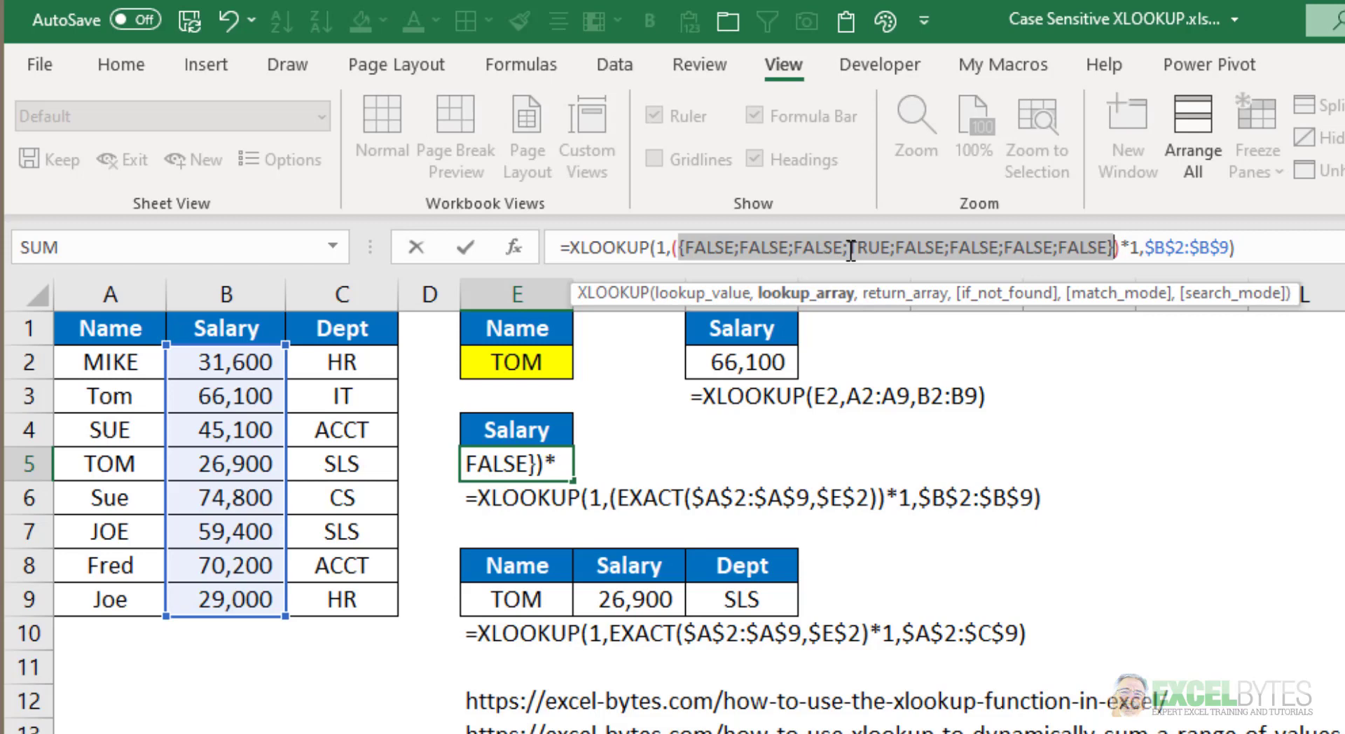
click(655, 247)
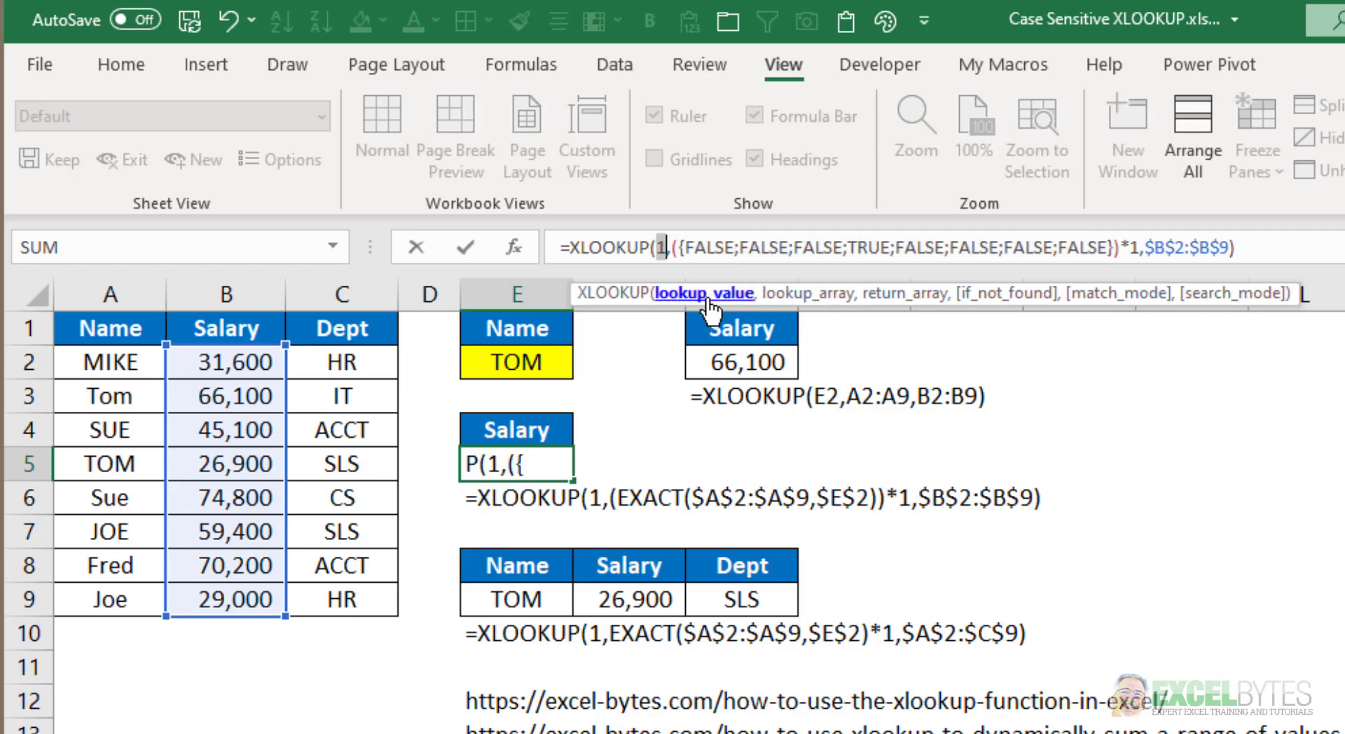
click(793, 294)
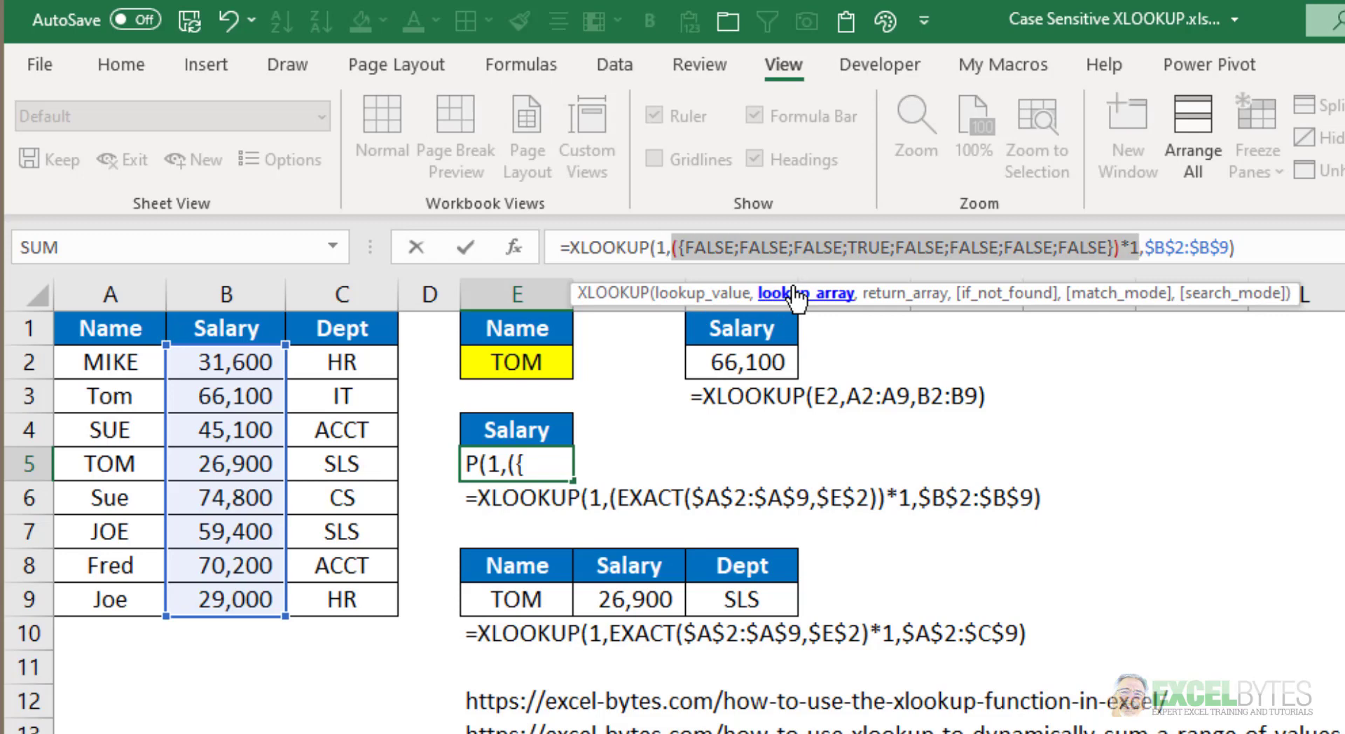
key(F9)
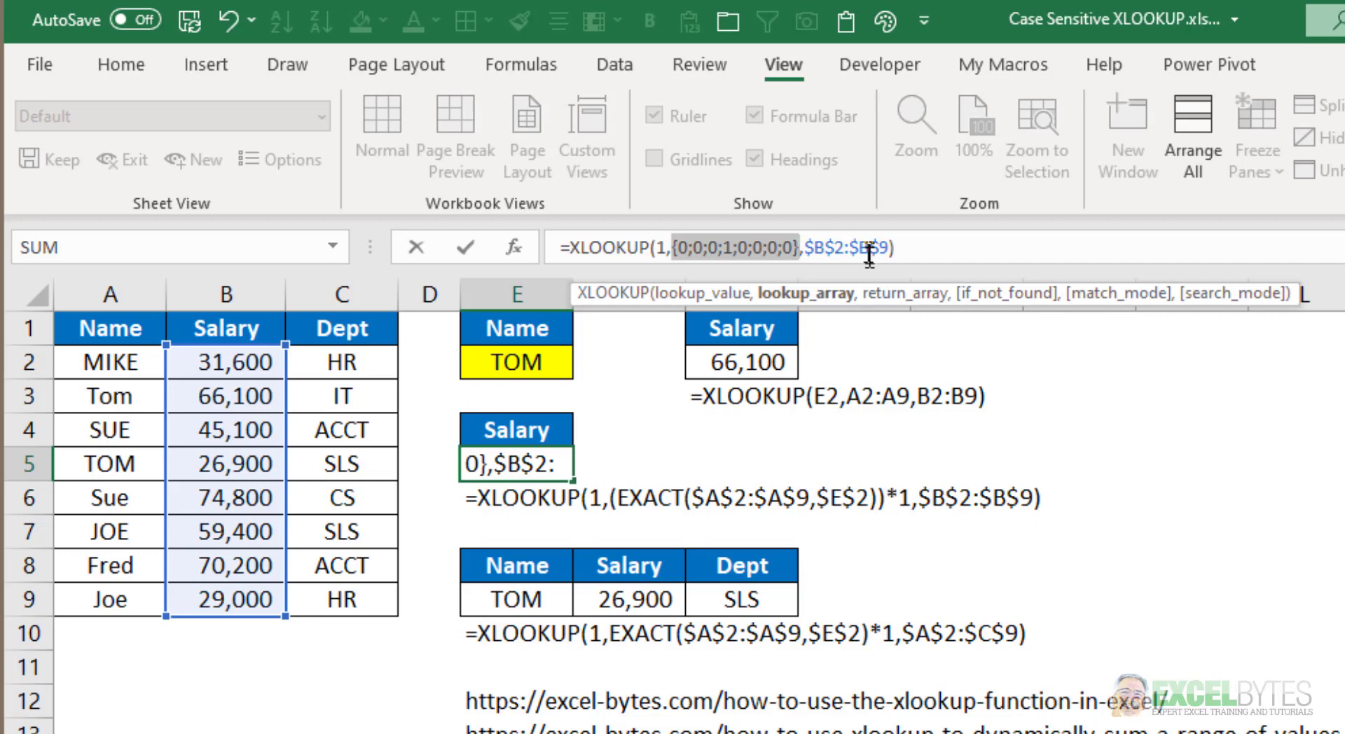
click(897, 302)
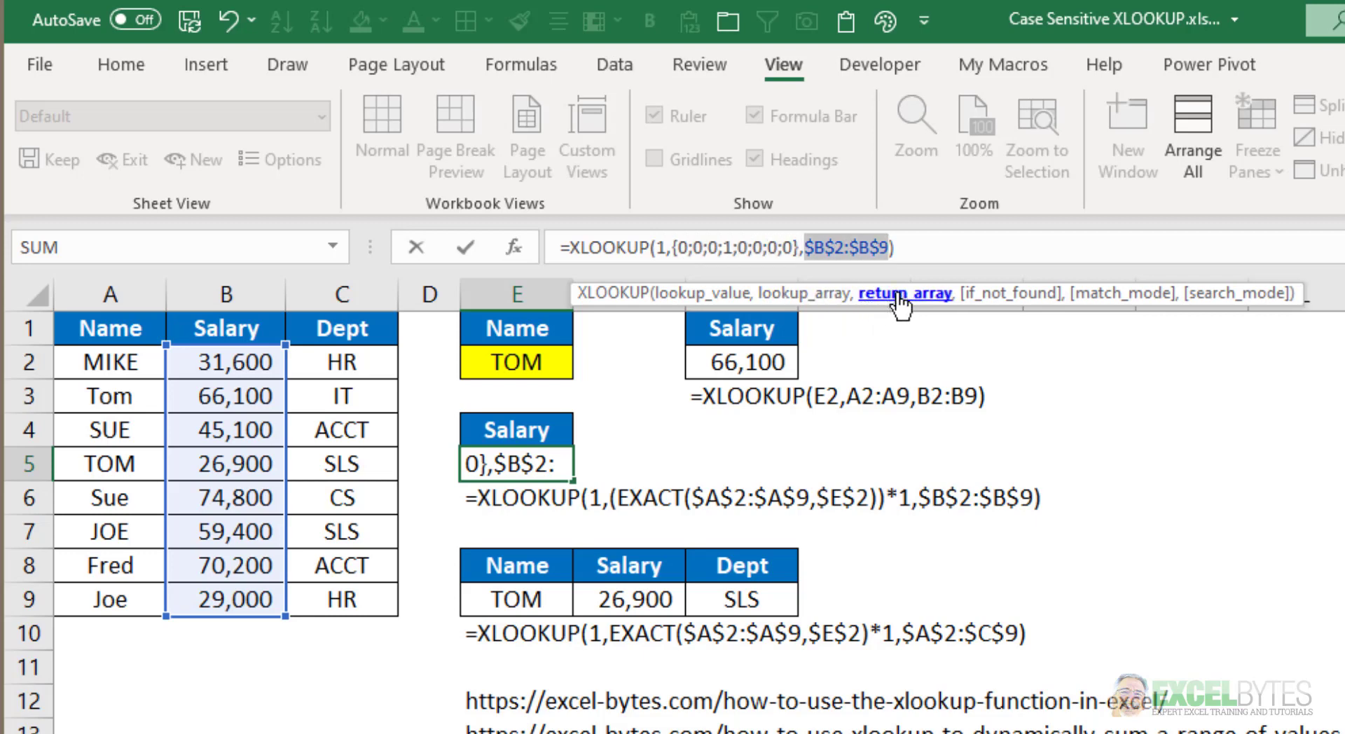
key(F9)
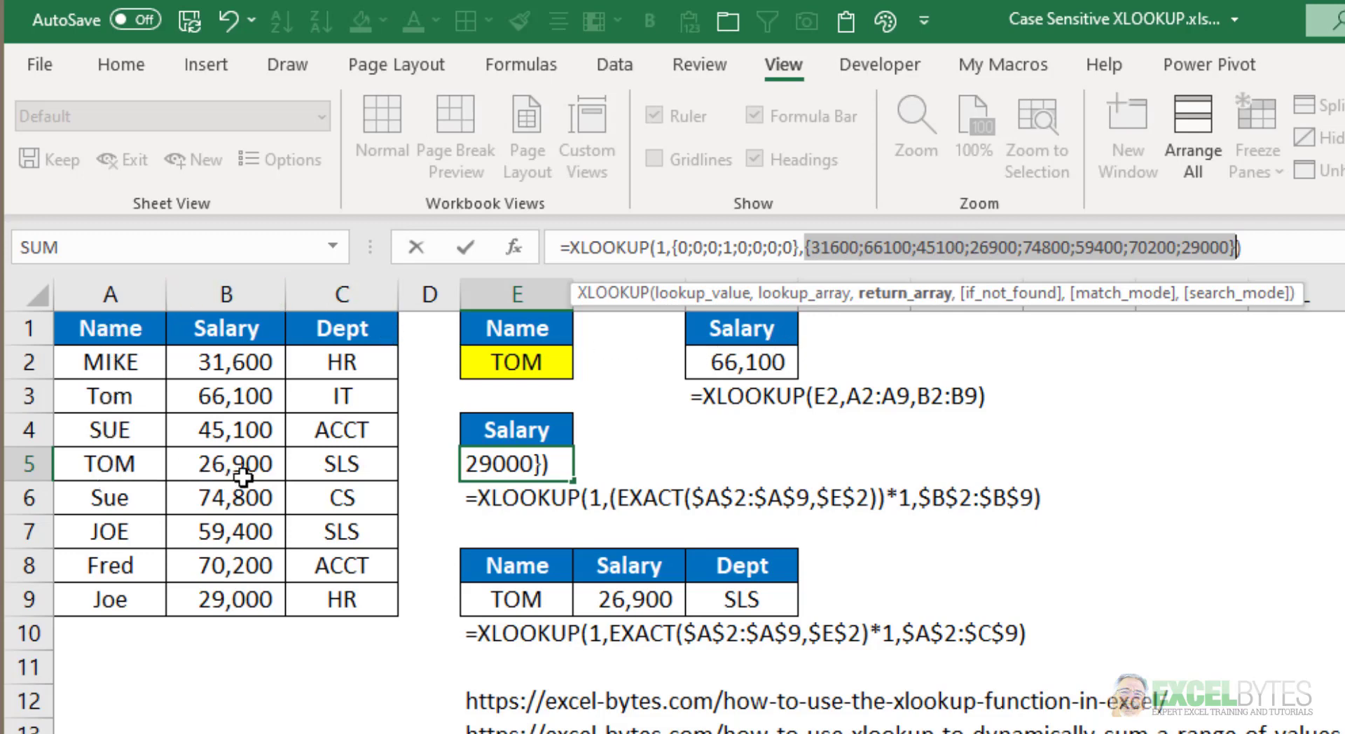
key(Escape)
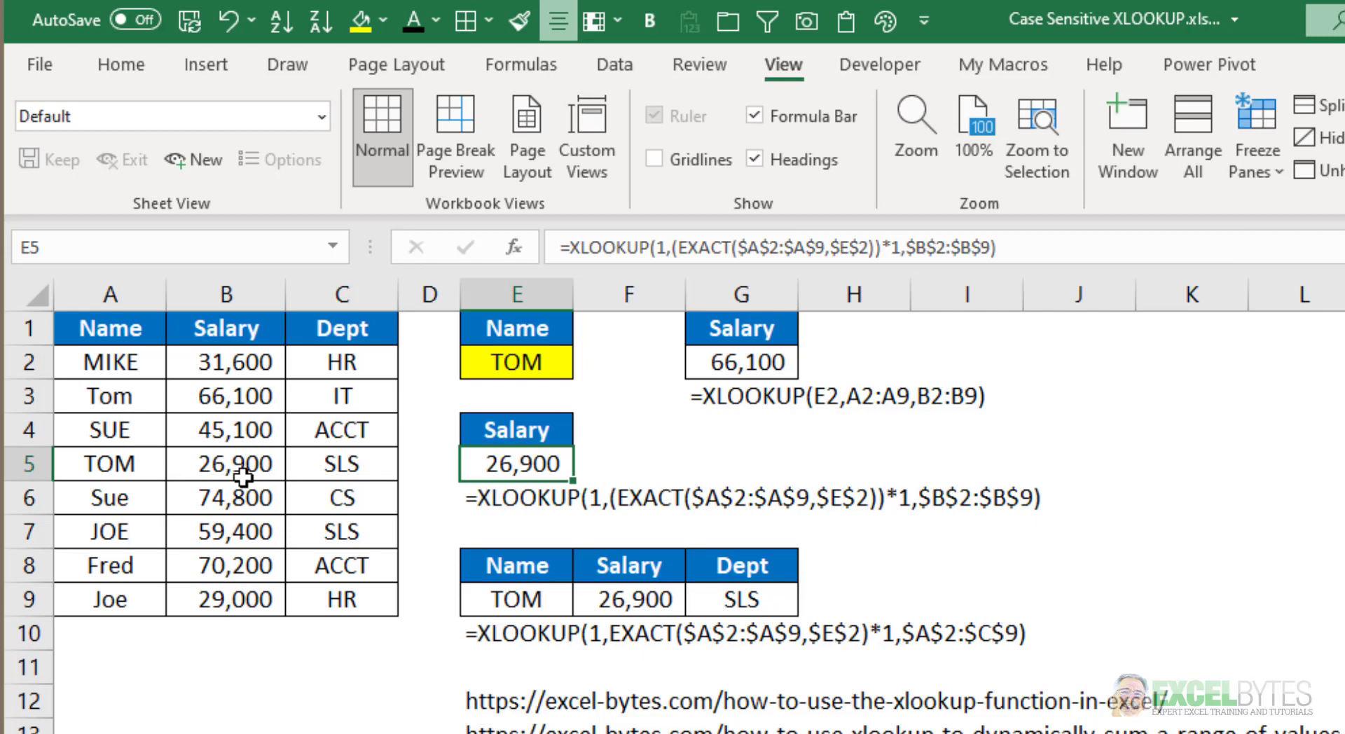